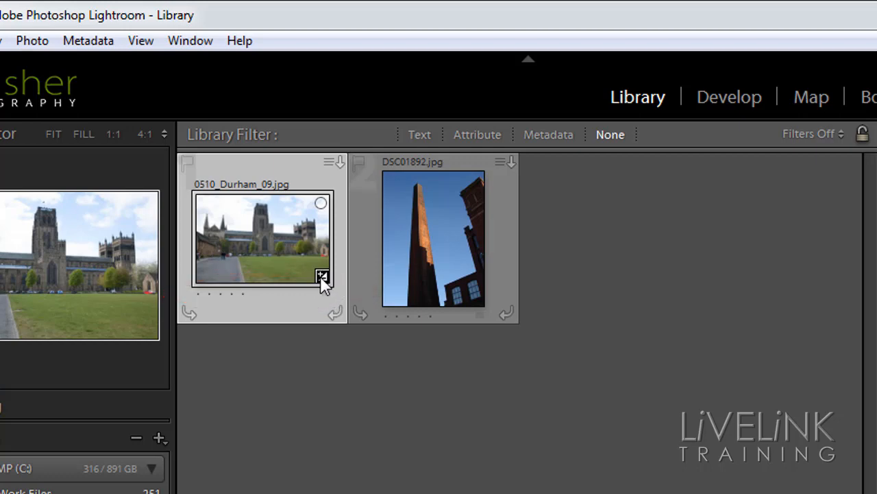
Step: Open the Library View Options, check the Loupe View settings and return to the Grid View settings
mouse_move(322, 281)
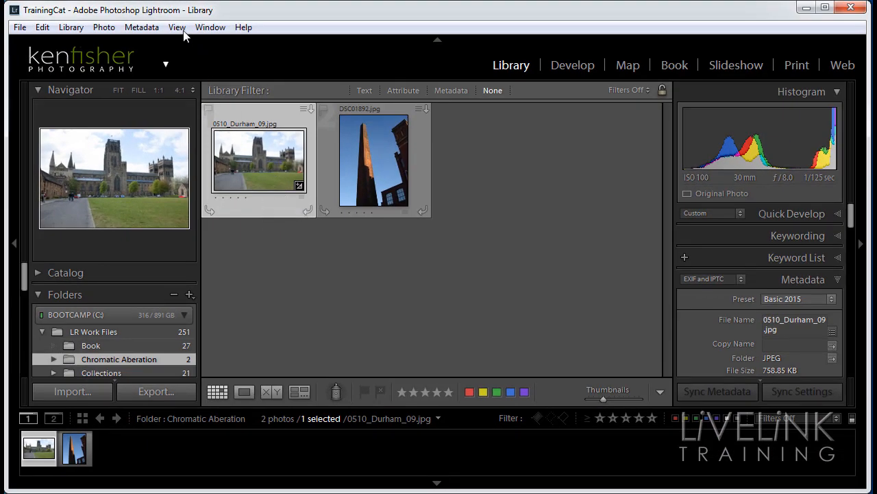
left_click(179, 29)
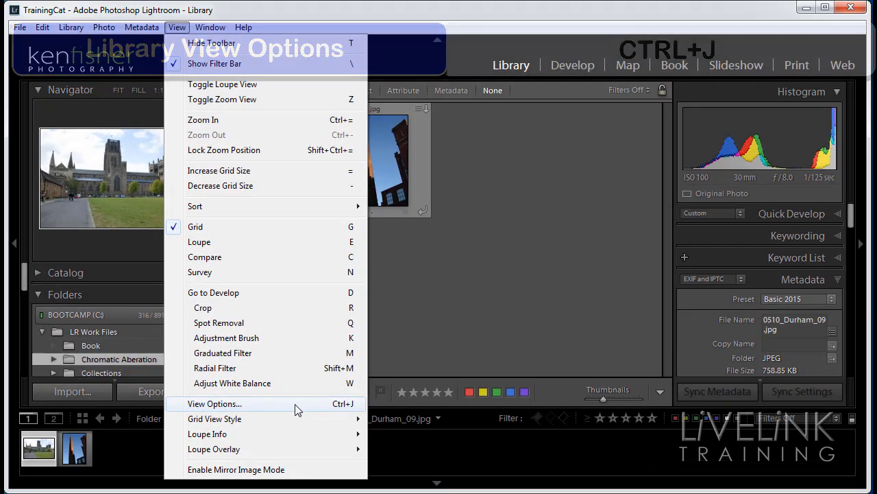
left_click(295, 404)
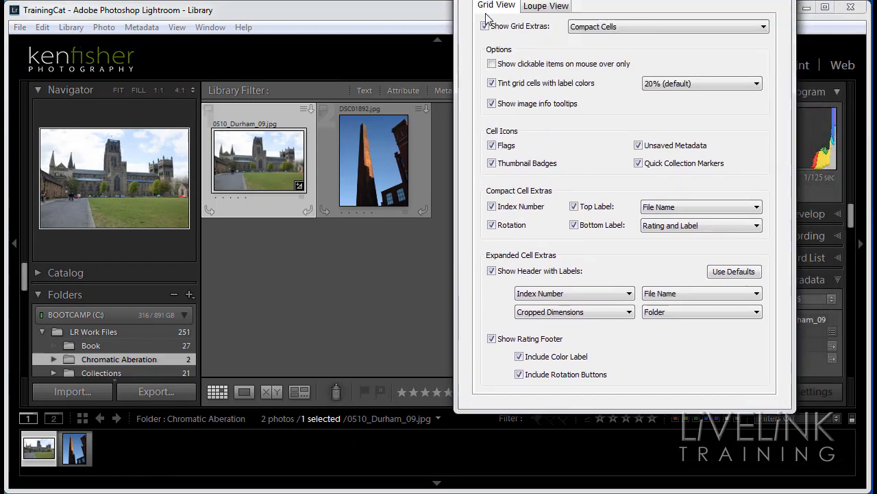
left_click_drag(467, 74, 537, 37)
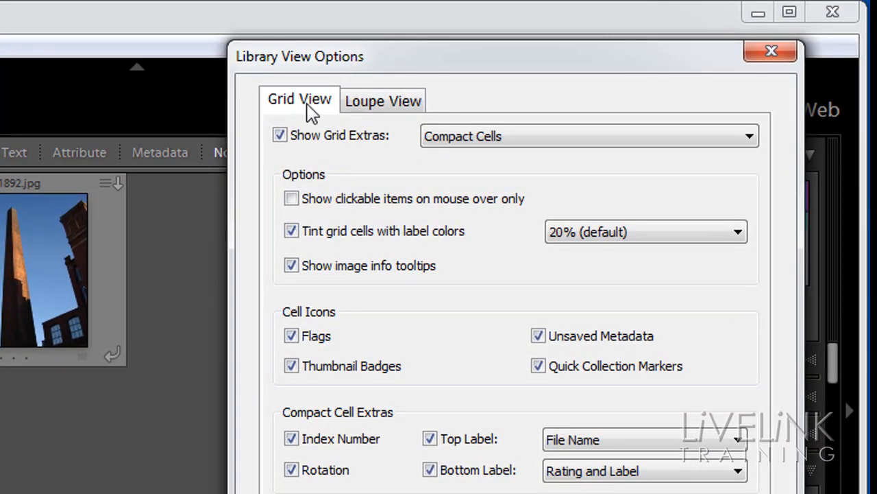
left_click(392, 110)
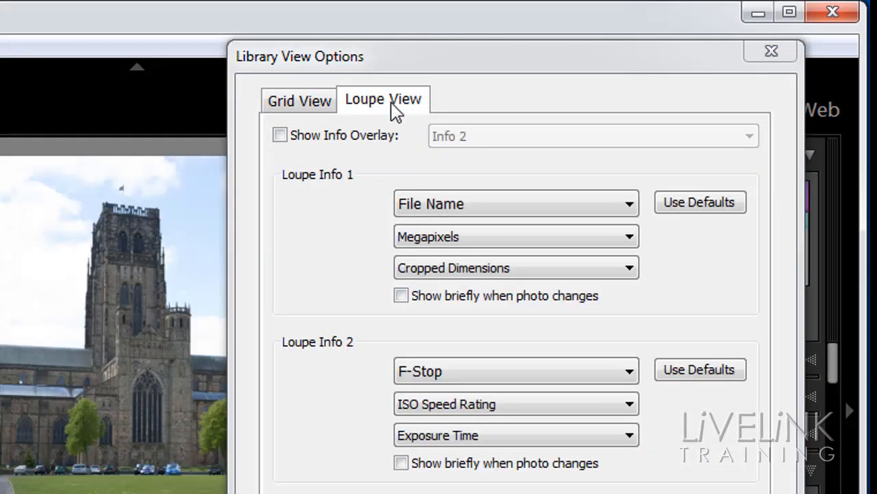
left_click(296, 106)
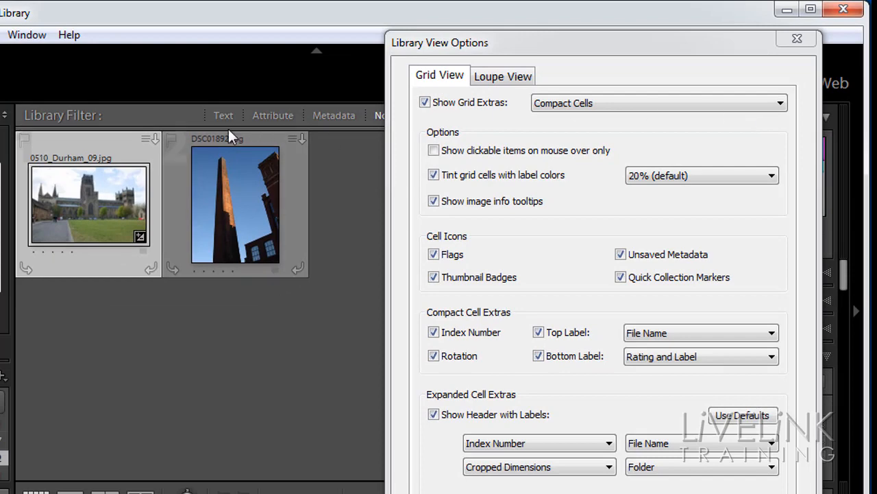
Step: Try Expanded Cells and the mouse-over-only option for clickable items, restoring Compact Cells and switching the option off again
left_click(778, 104)
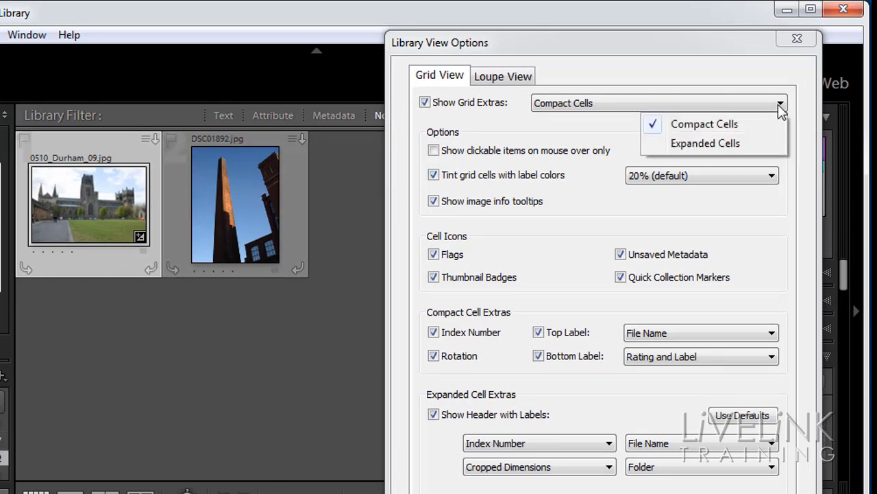
left_click(706, 143)
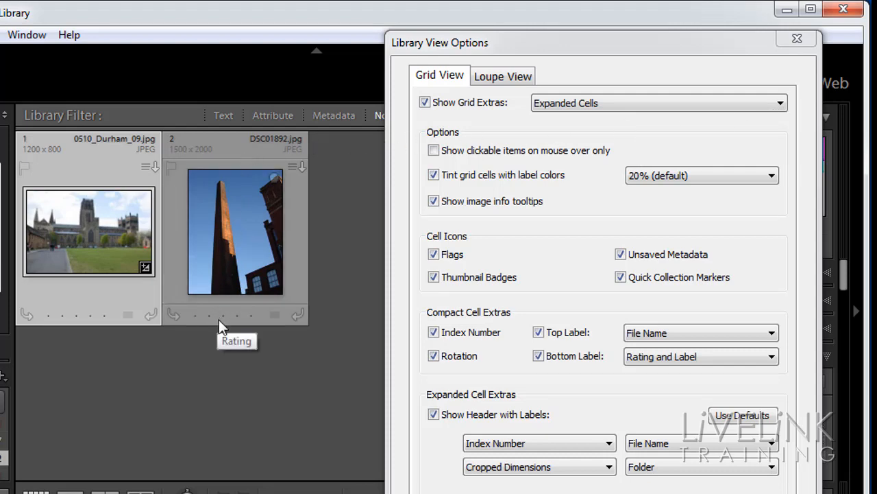
left_click(779, 106)
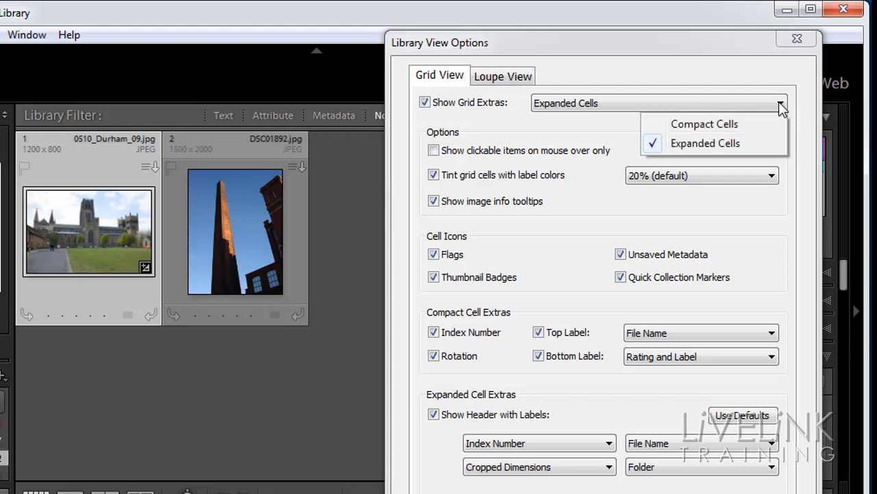
left_click(727, 127)
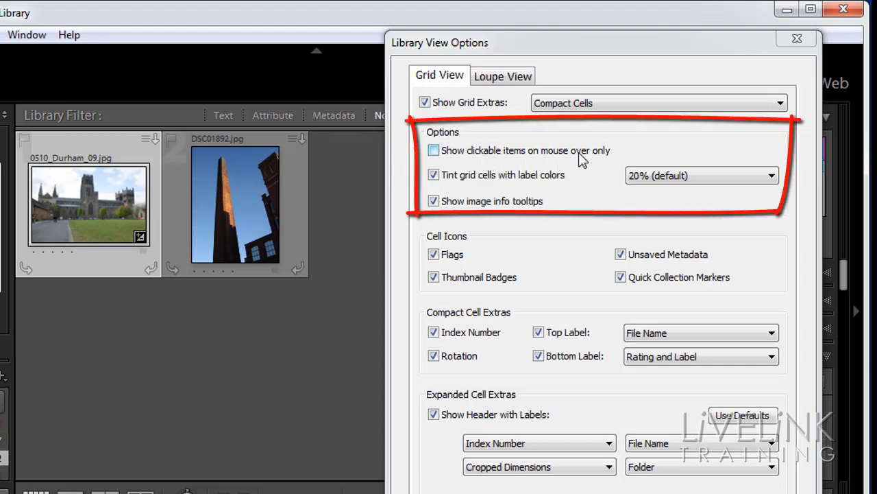
left_click(433, 150)
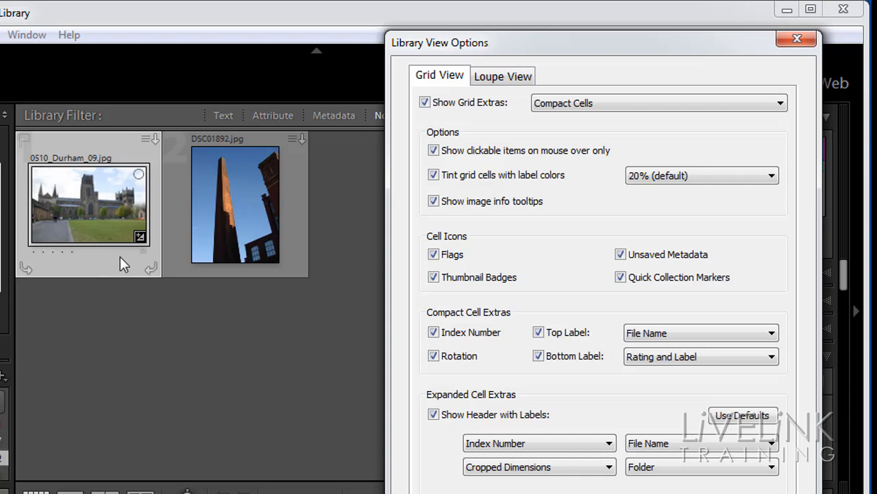
left_click(434, 152)
Step: Assign the Red color label to DSC01892.jpg
left_click(276, 269)
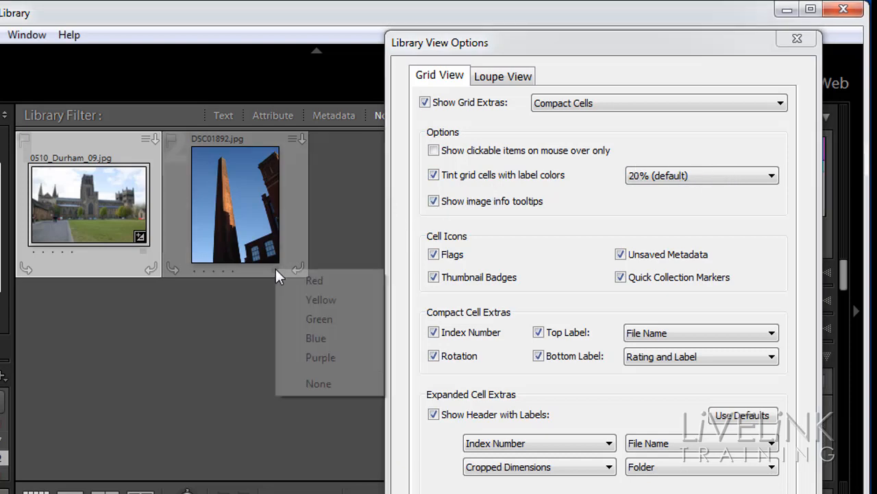
left_click(319, 281)
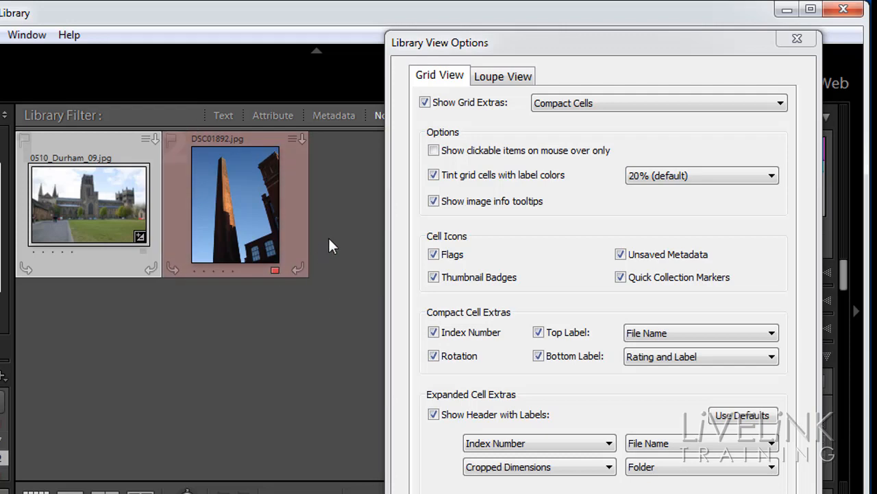
Step: Try a 40% label color tint on the grid cells and return it to 20% (default)
left_click(771, 177)
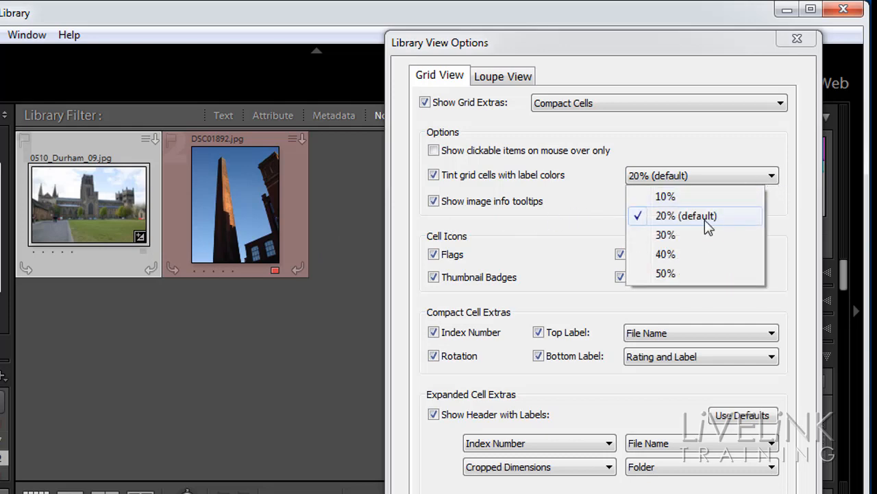
left_click(687, 255)
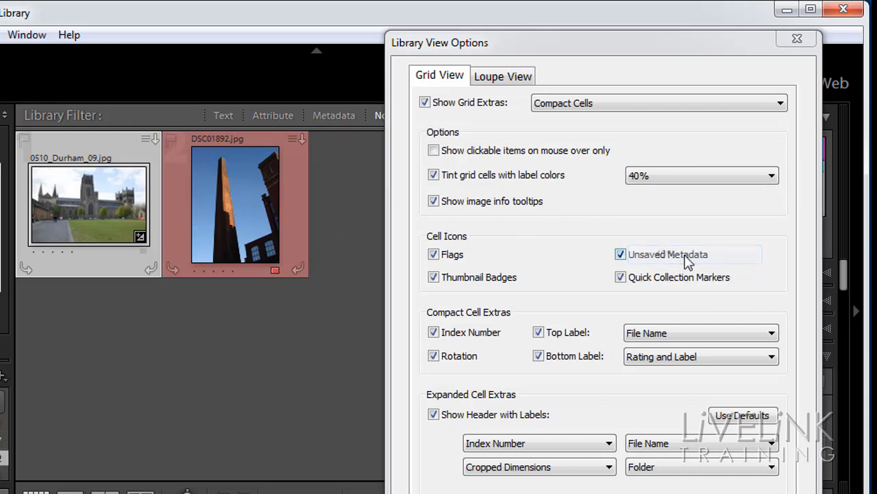
left_click(773, 176)
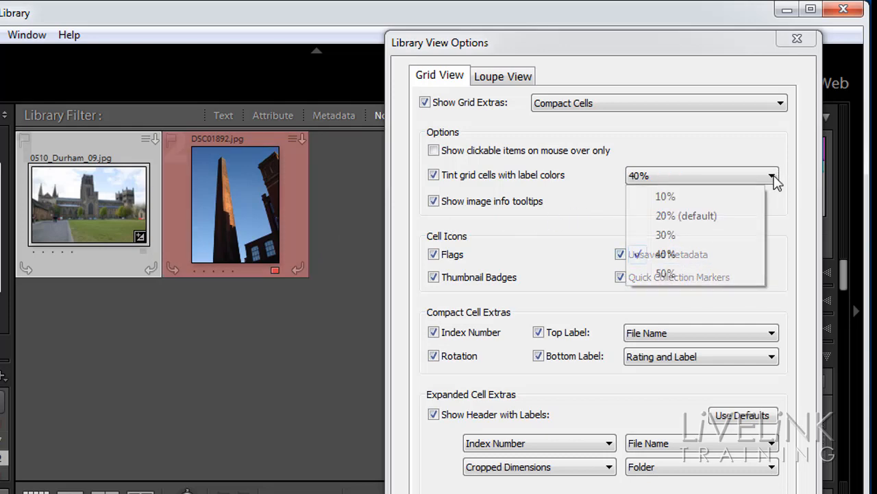
left_click(690, 217)
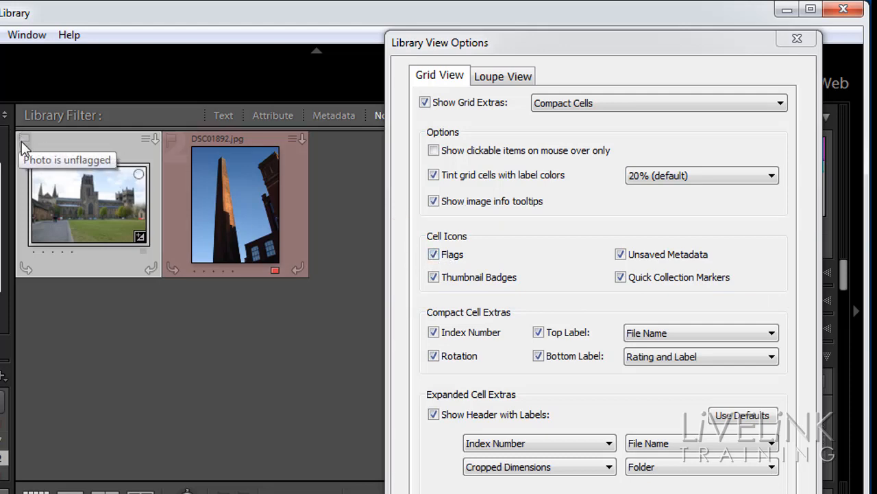
Step: Switch each cell icon option off and back on: Flags, Unsaved Metadata, Thumbnail Badges and Quick Collection Markers
left_click(434, 255)
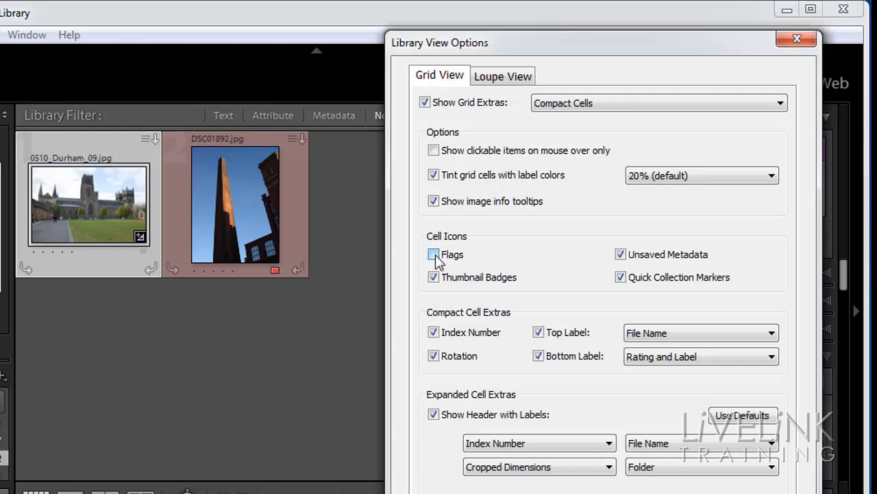
left_click(434, 255)
left_click(621, 256)
left_click(622, 256)
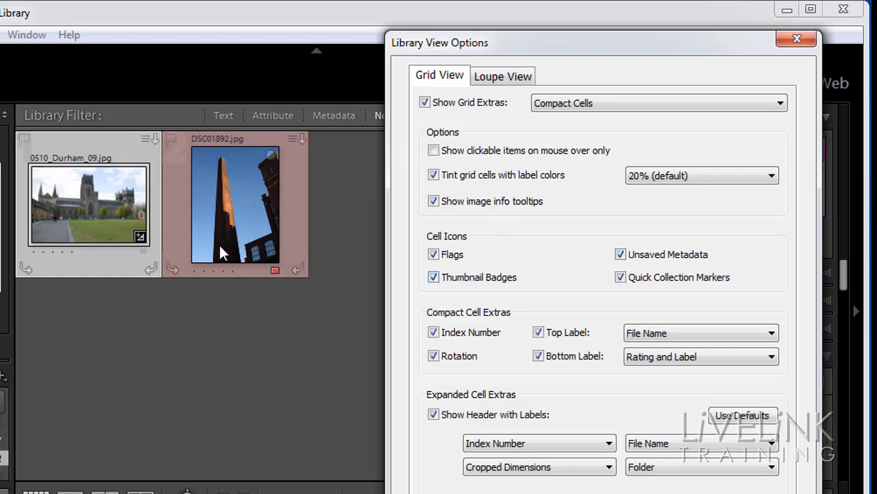
left_click(434, 277)
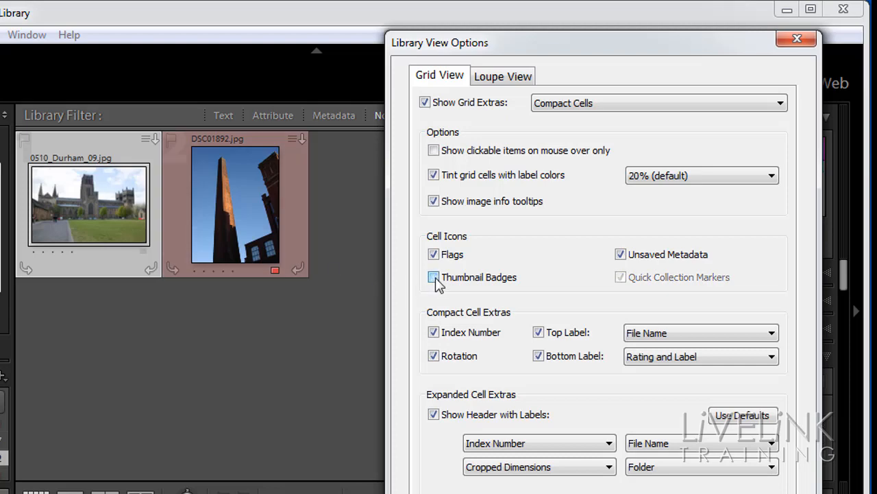
left_click(433, 277)
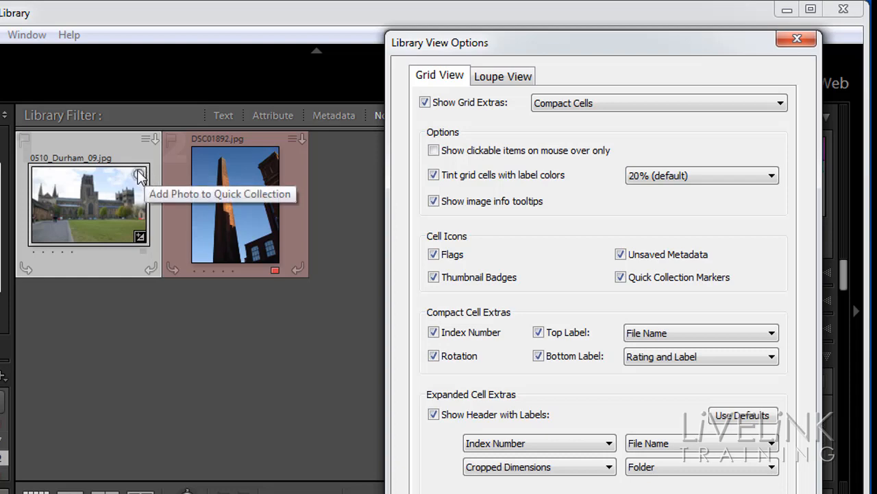
mouse_move(142, 180)
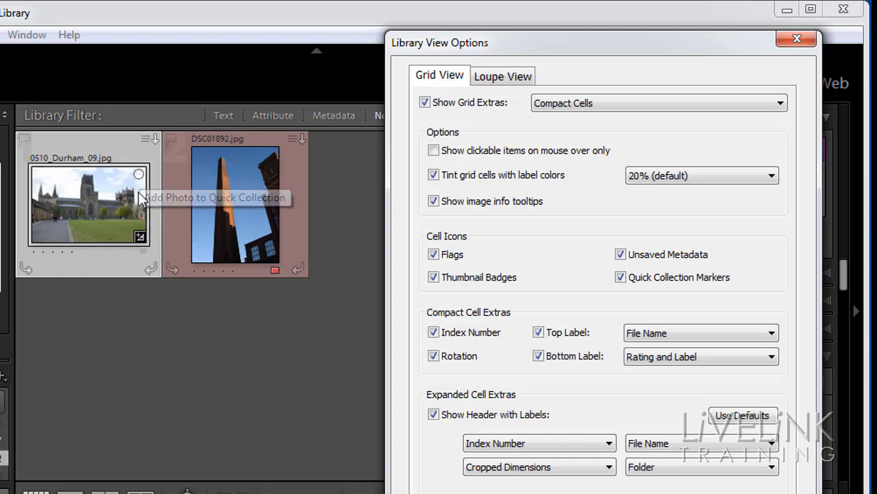
left_click(620, 277)
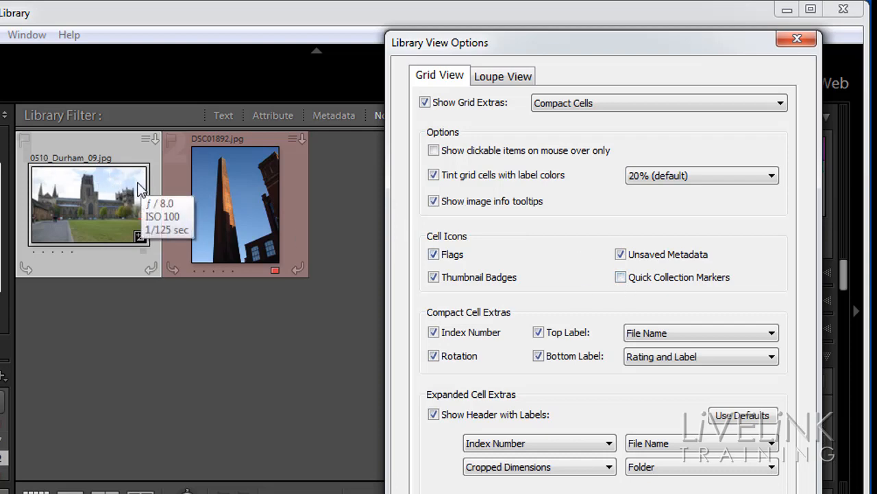
left_click(622, 278)
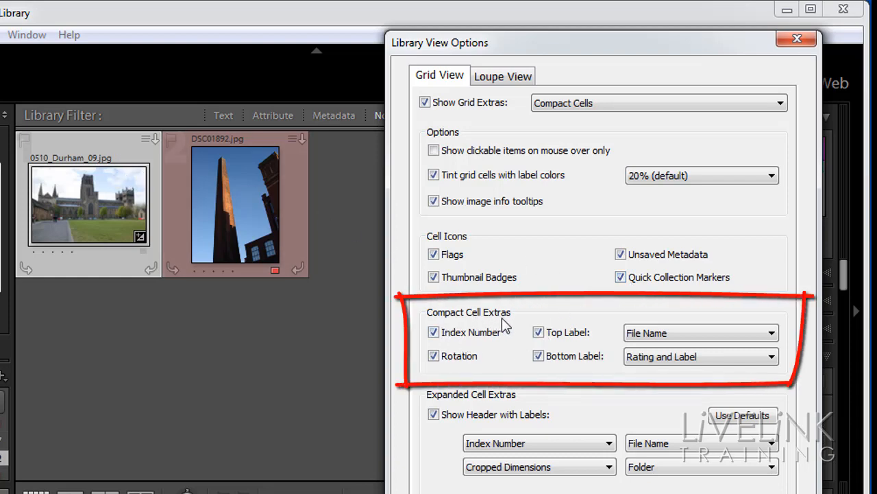
Step: Toggle the Index Number and Top Label of the compact cells, leaving both enabled
left_click(433, 332)
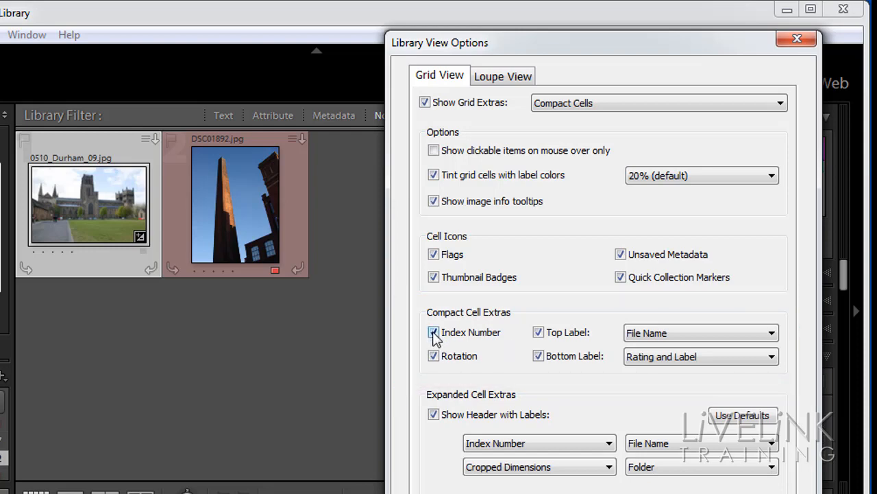
left_click(433, 332)
left_click(434, 333)
left_click(540, 334)
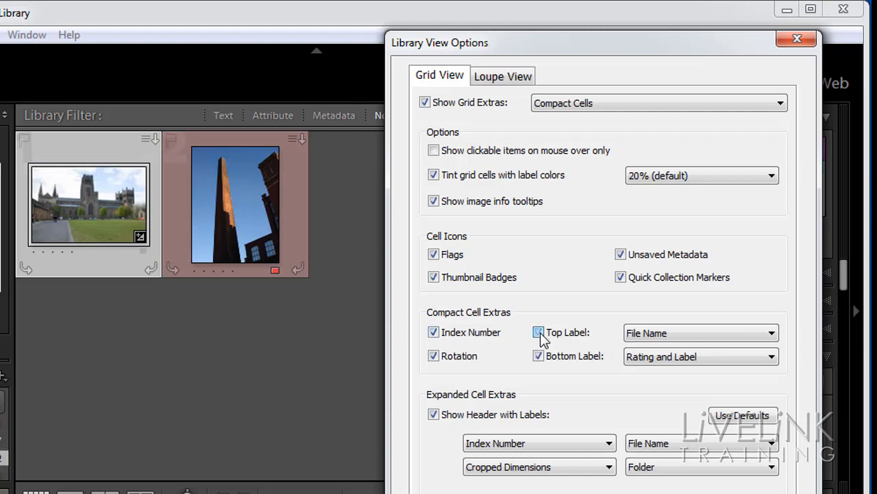
left_click(539, 333)
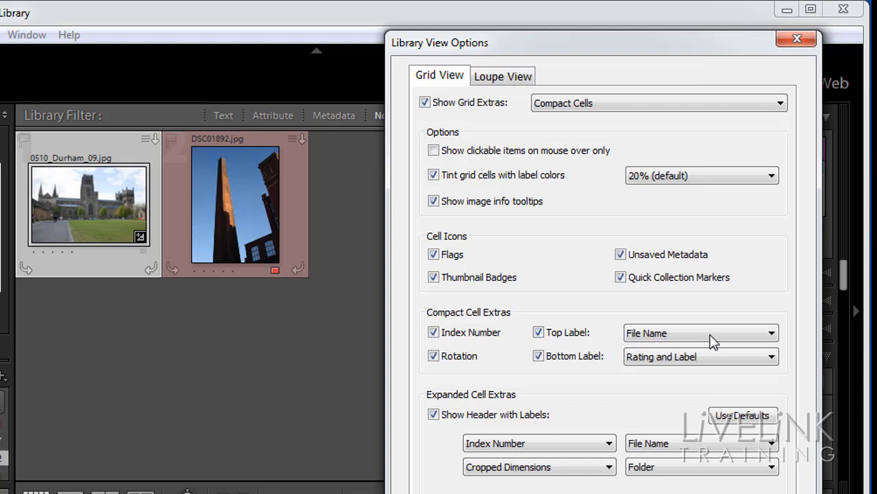
Step: Review the fields available for the compact cells' top and bottom labels without choosing another one
left_click(772, 334)
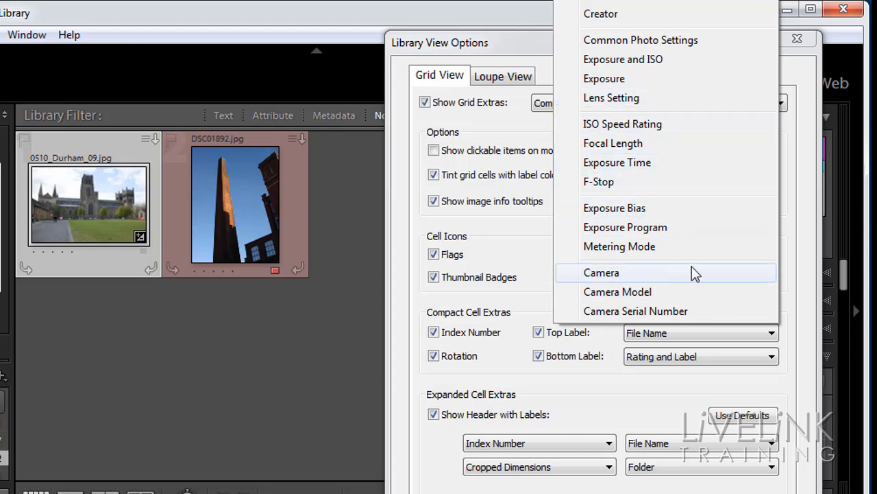
left_click(511, 43)
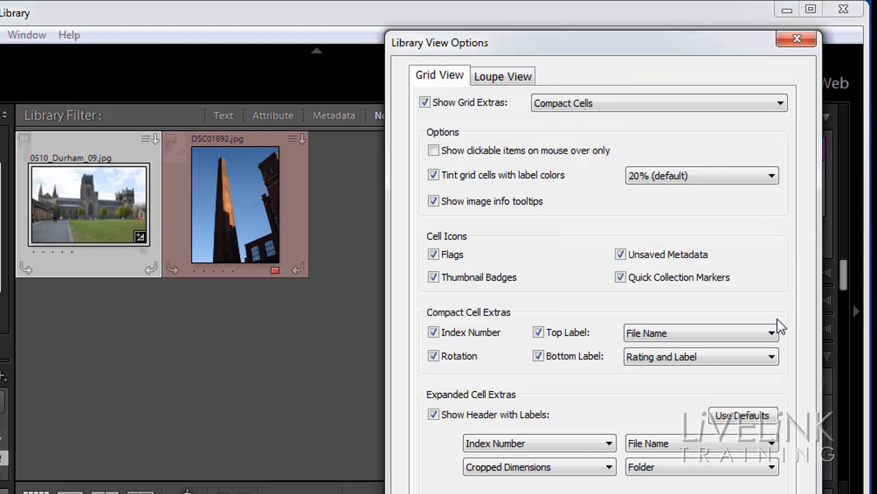
left_click(772, 356)
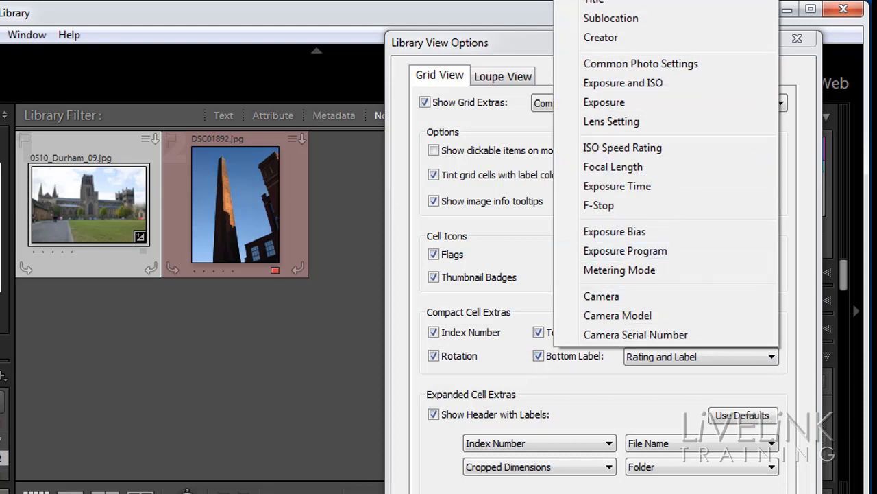
left_click(748, 371)
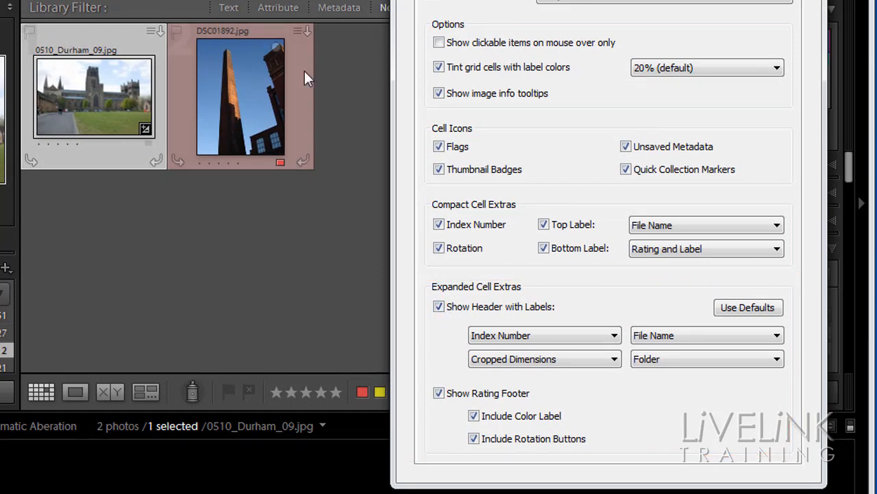
Step: Set the grid extras style to Expanded Cells
left_click(787, 2)
left_click(740, 40)
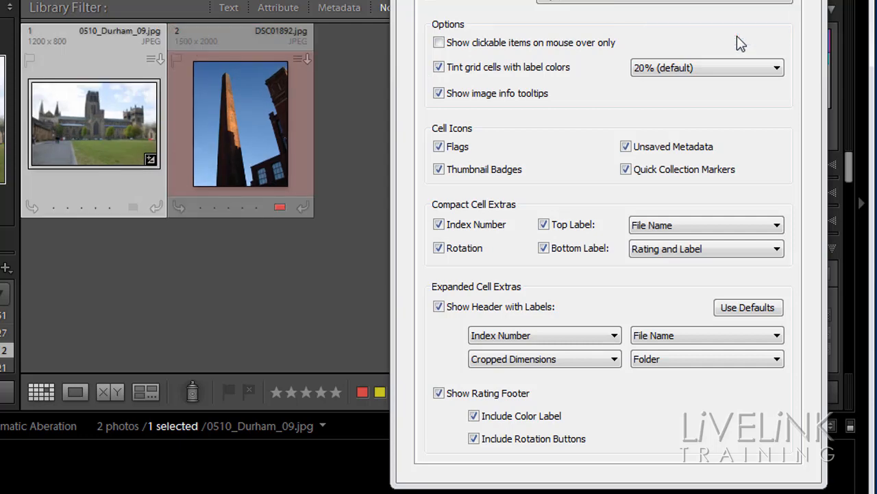
Step: Switch the expanded cells' header with labels and rating footer off and back on
left_click(438, 308)
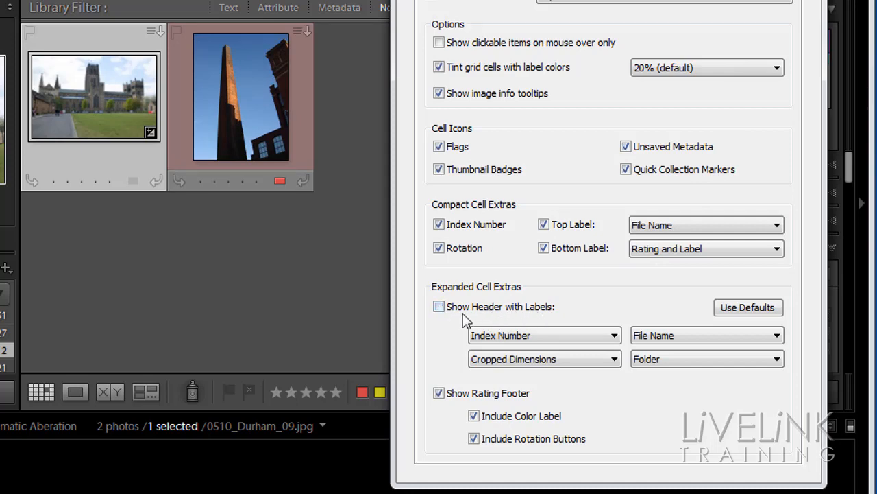
left_click(438, 308)
left_click(439, 395)
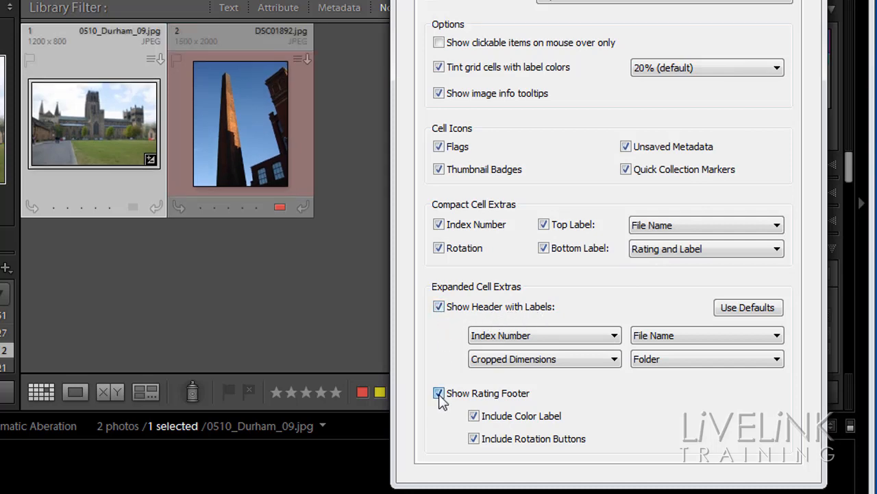
left_click(440, 395)
Step: Review the fields available for the expanded cells' header labels without choosing another one
left_click(615, 336)
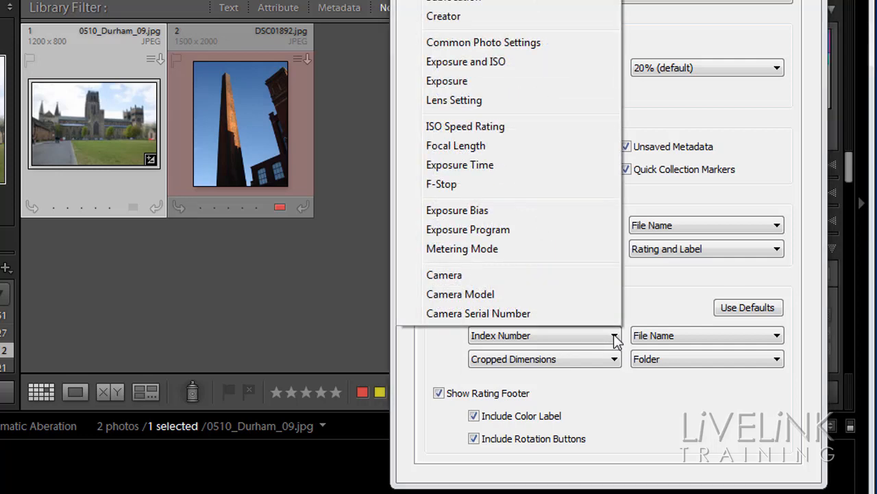
left_click(615, 336)
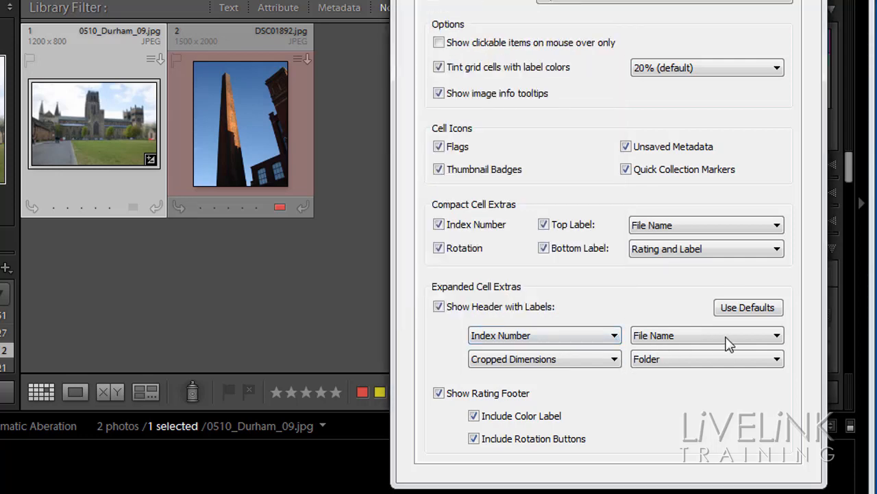
left_click(777, 335)
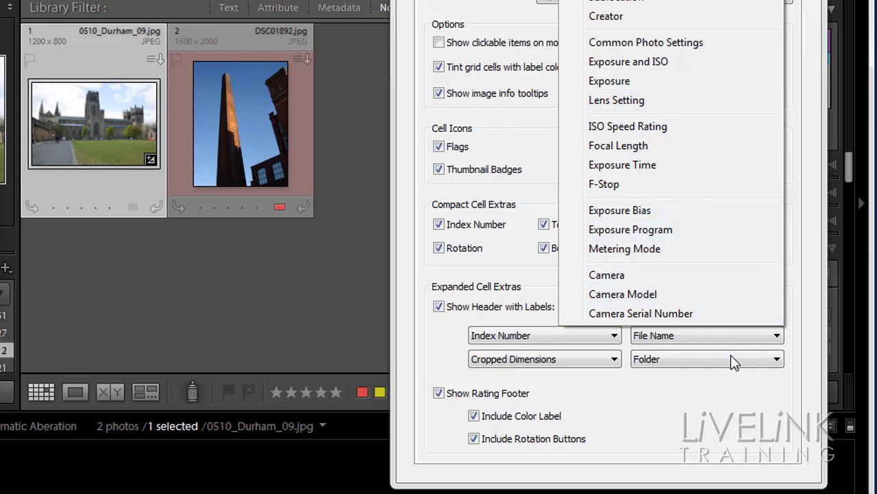
left_click(674, 408)
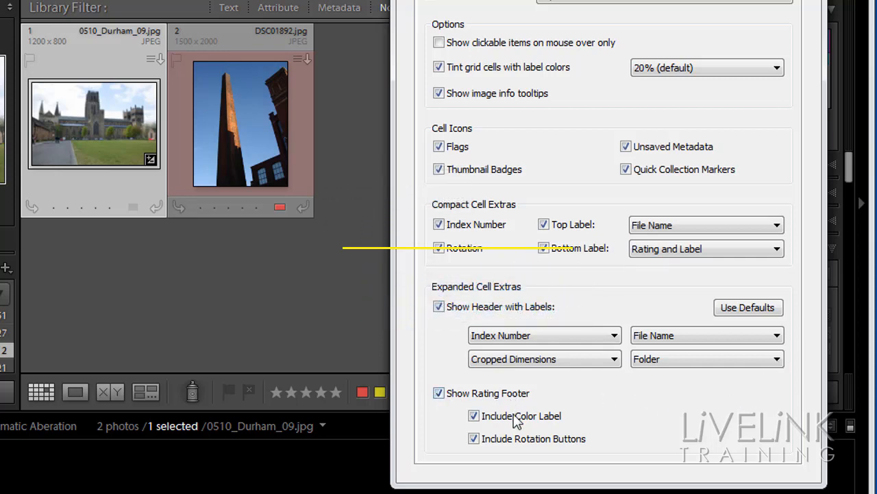
Step: Switch the rating footer's color label and rotation buttons off and back on
left_click(473, 415)
left_click(473, 415)
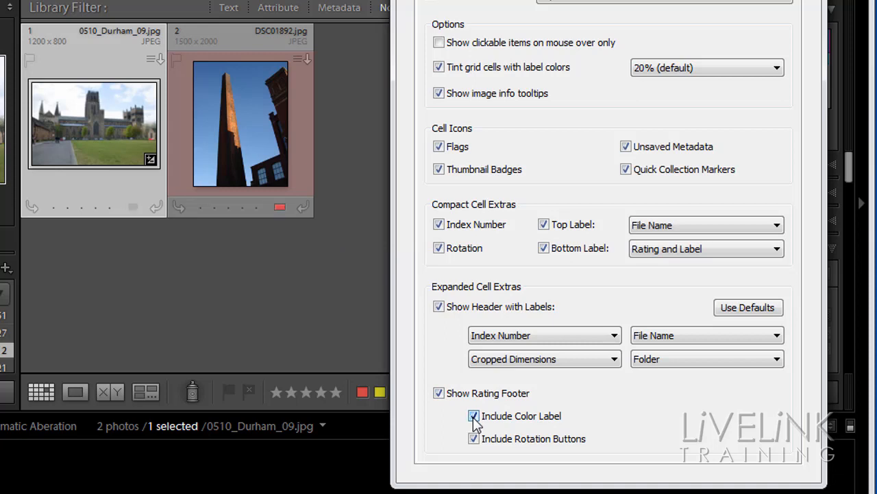
left_click(473, 438)
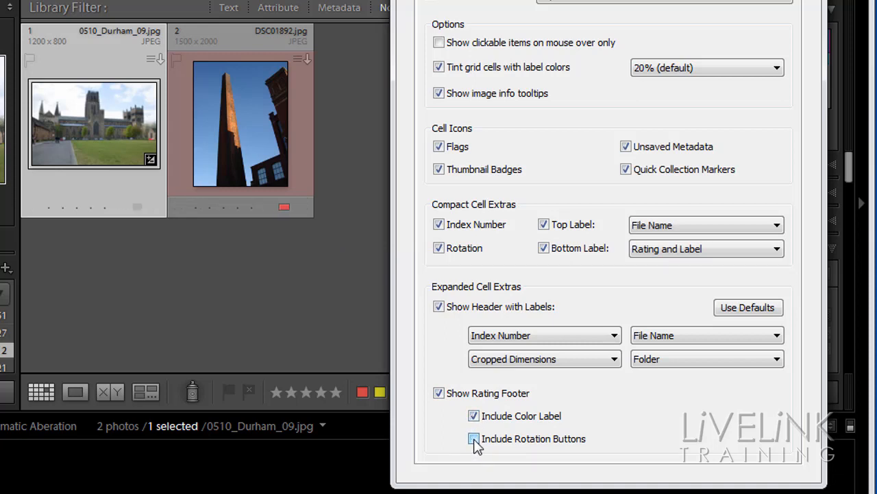
left_click(474, 439)
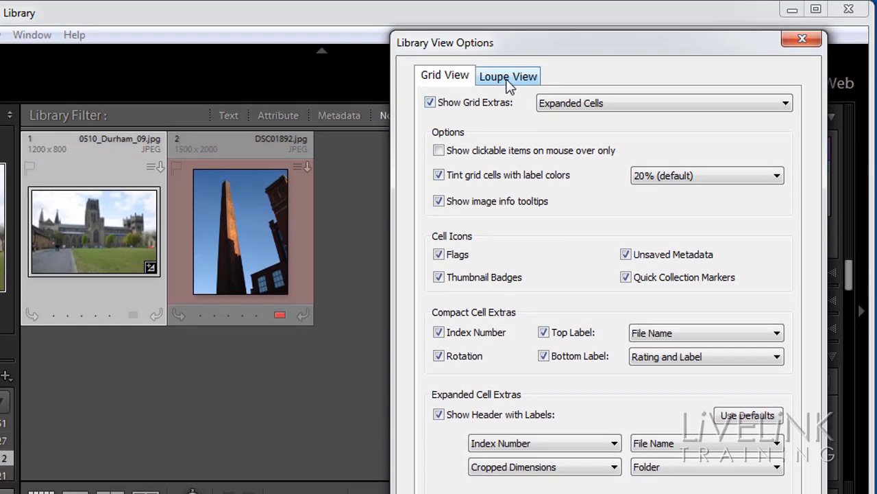
Step: Show the Loupe View options and cycle the photo's info overlay through Info 1, Info 2 and off
left_click(508, 78)
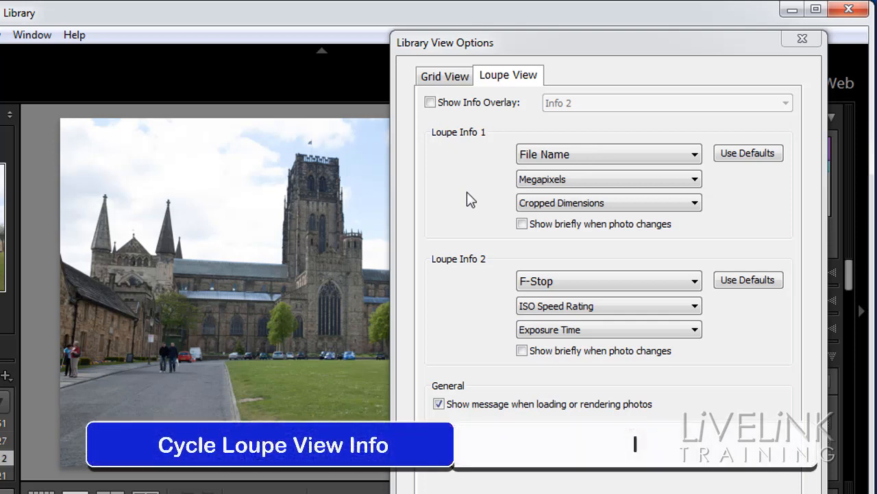
key("i")
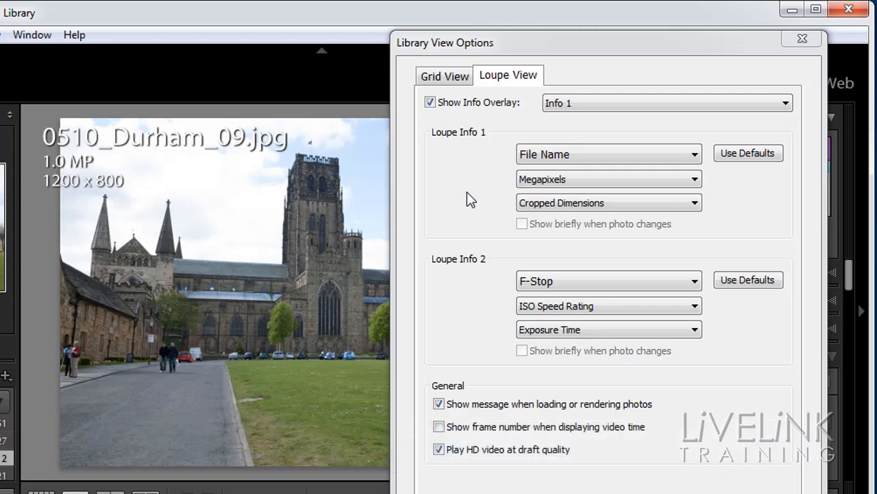
key("i")
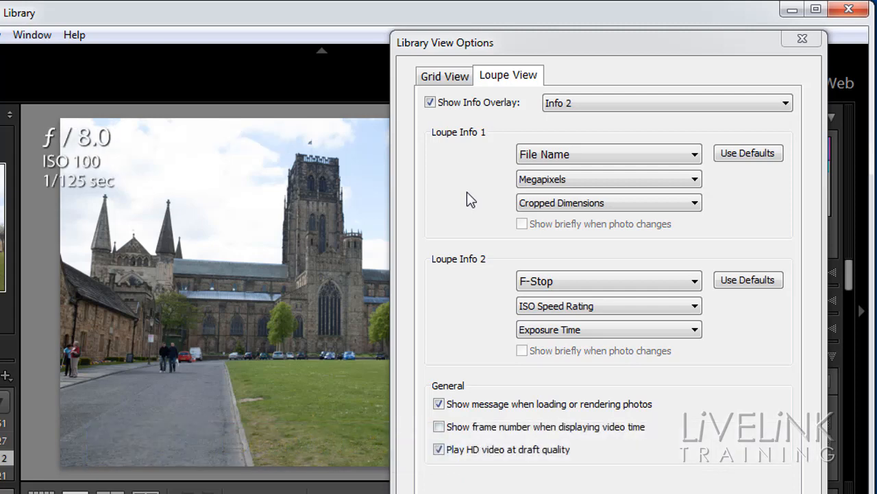
key("i")
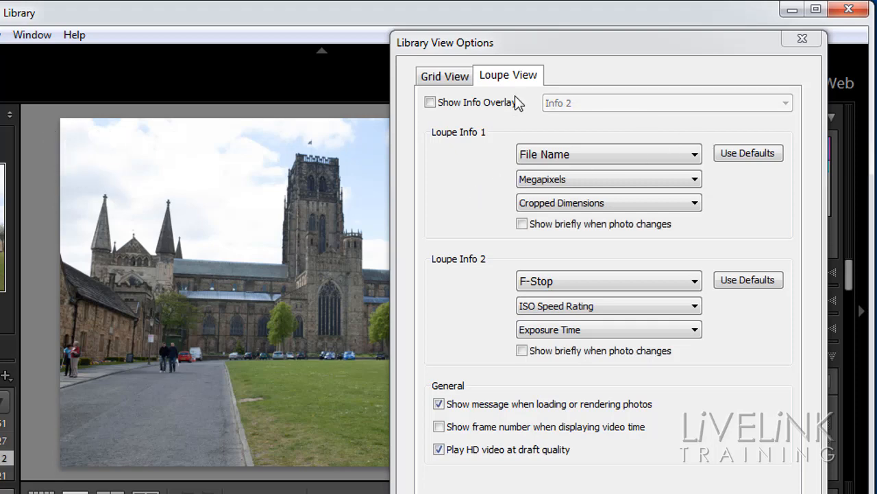
Step: Enable the loupe info overlay and set it to Info 1
left_click(430, 103)
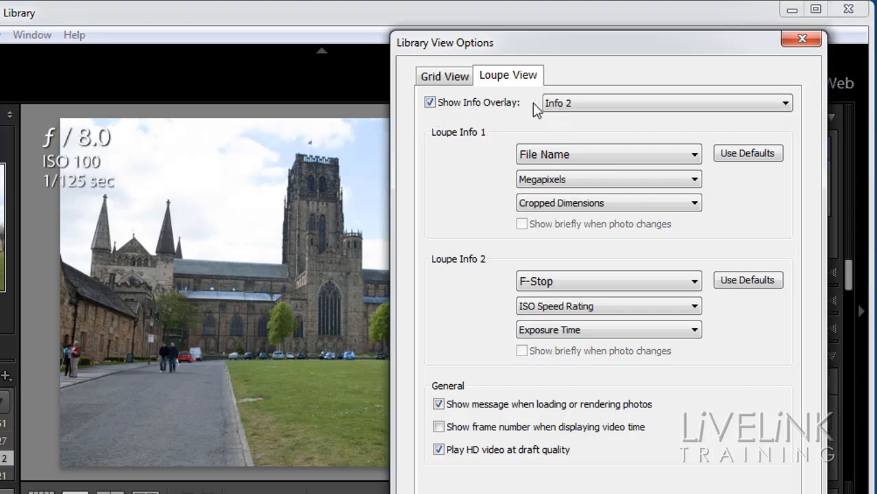
left_click(784, 104)
left_click(758, 127)
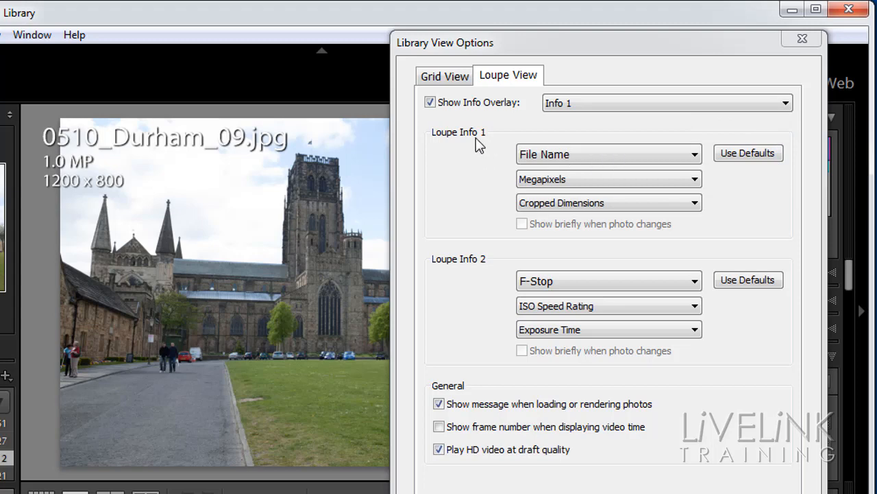
Step: Review the fields available for the first two lines of Loupe Info 1 without choosing another one
left_click(696, 157)
key("Escape")
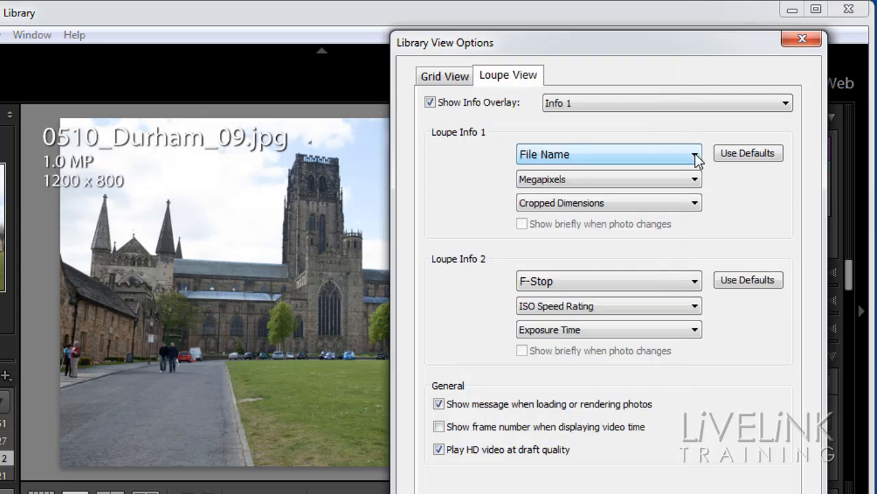
left_click(695, 180)
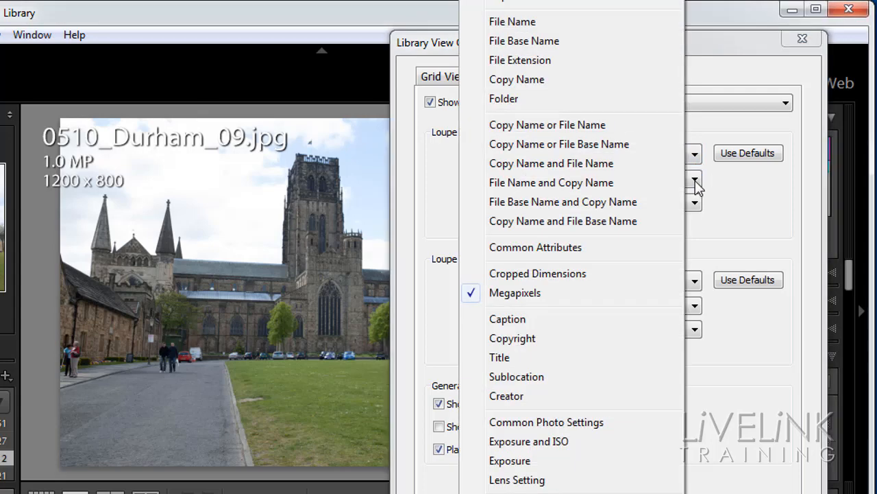
left_click(695, 180)
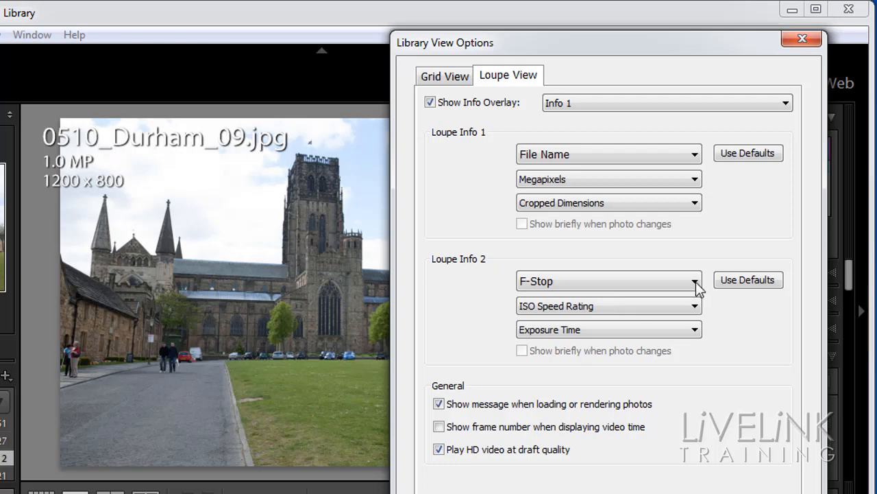
Step: Set the loupe info overlay to Info 2 and close the Library View Options
left_click(785, 102)
left_click(731, 142)
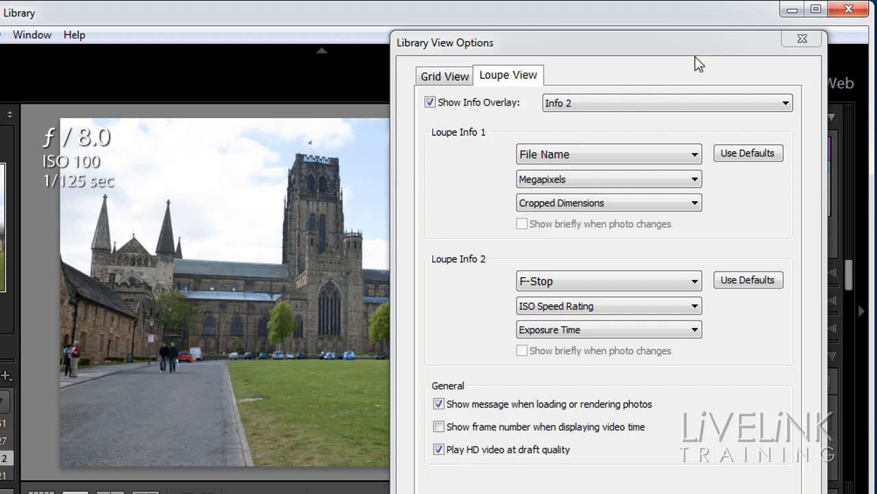
left_click(803, 39)
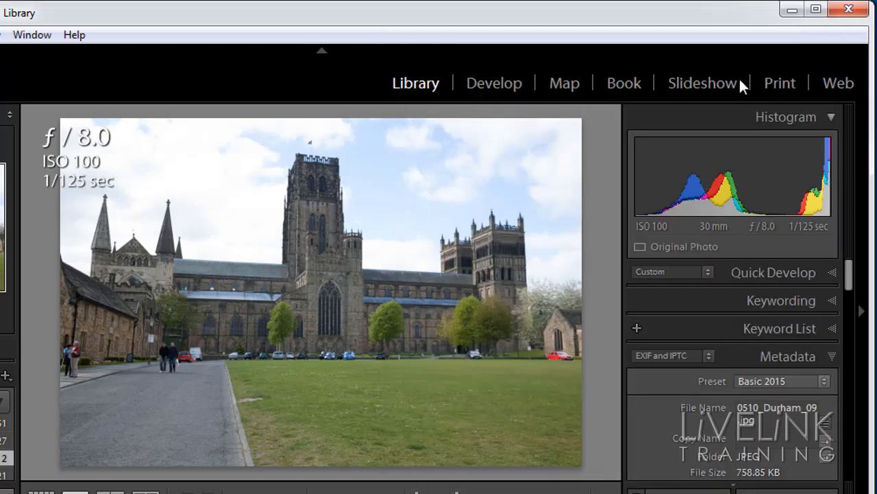
Step: Cycle the Grid view cells through no extras, compact and expanded styles, and check the Library View Options without changing them
key("g")
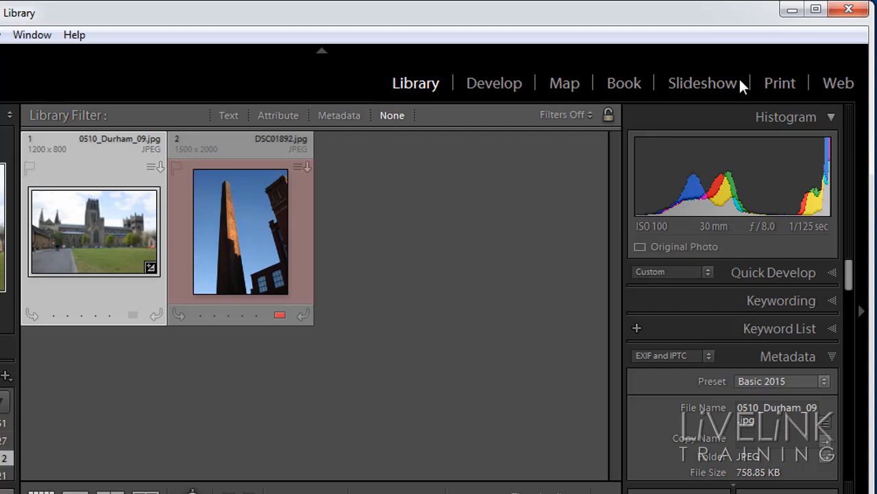
key("j")
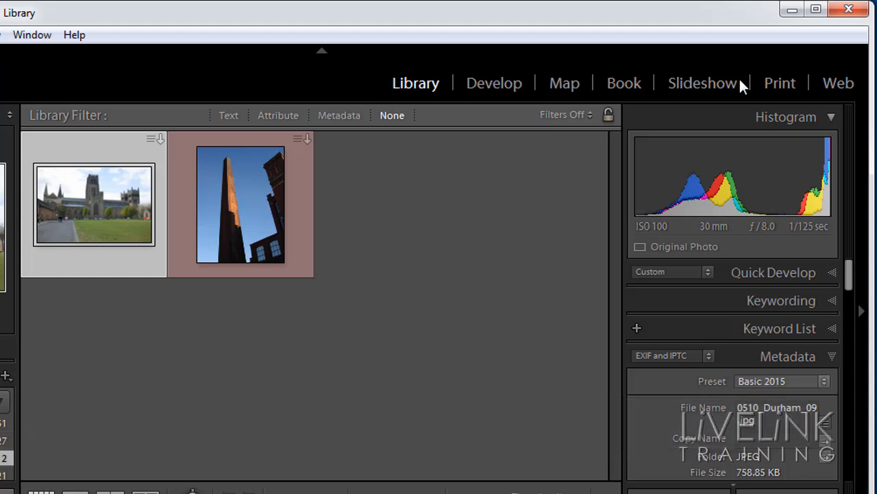
key("j")
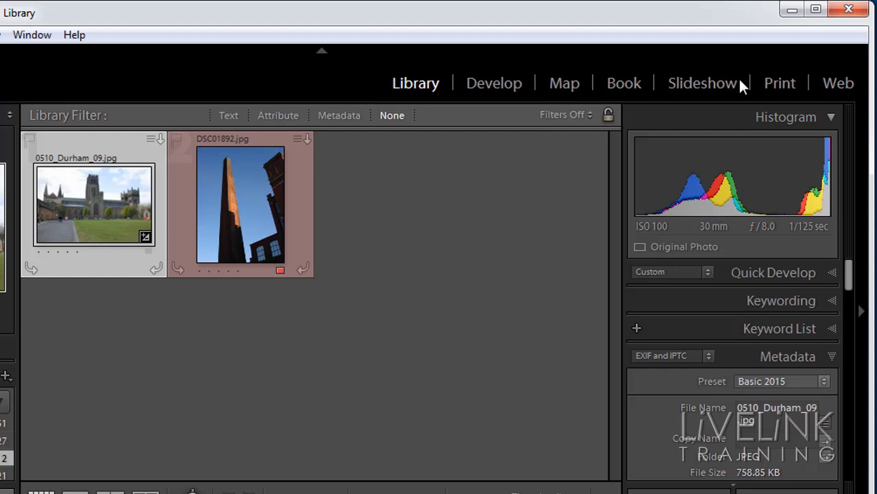
key("j")
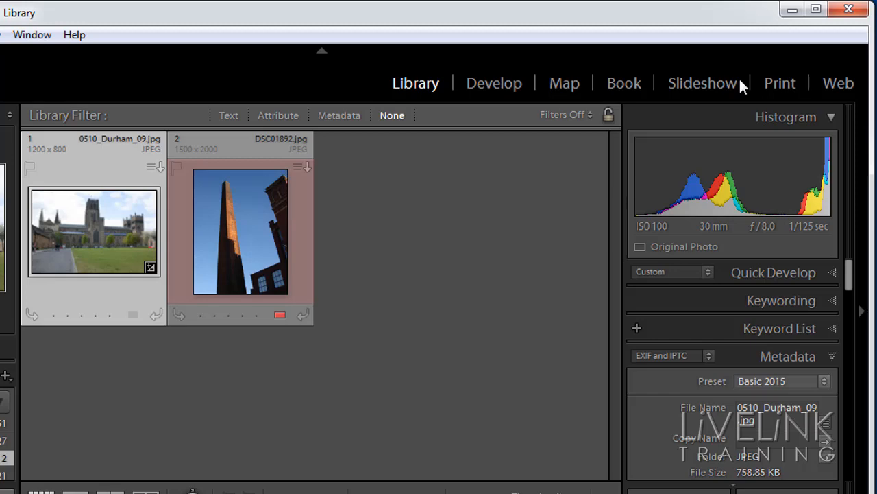
key("ctrl+j")
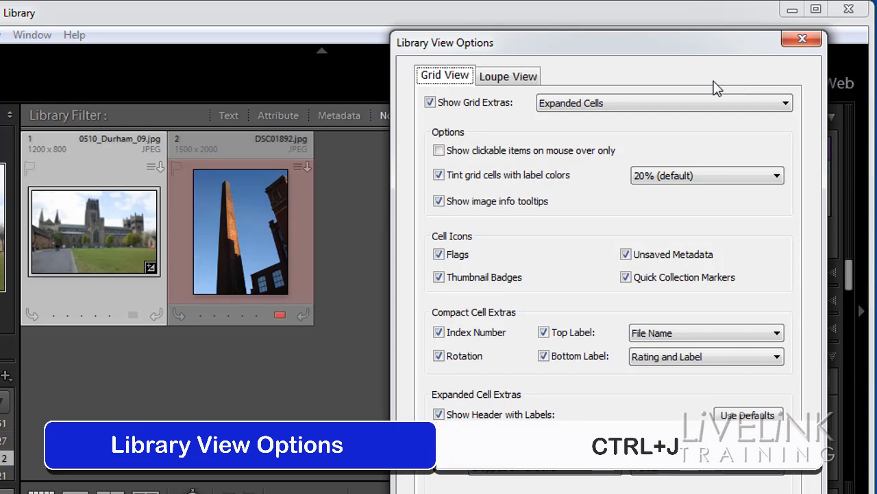
left_click(802, 41)
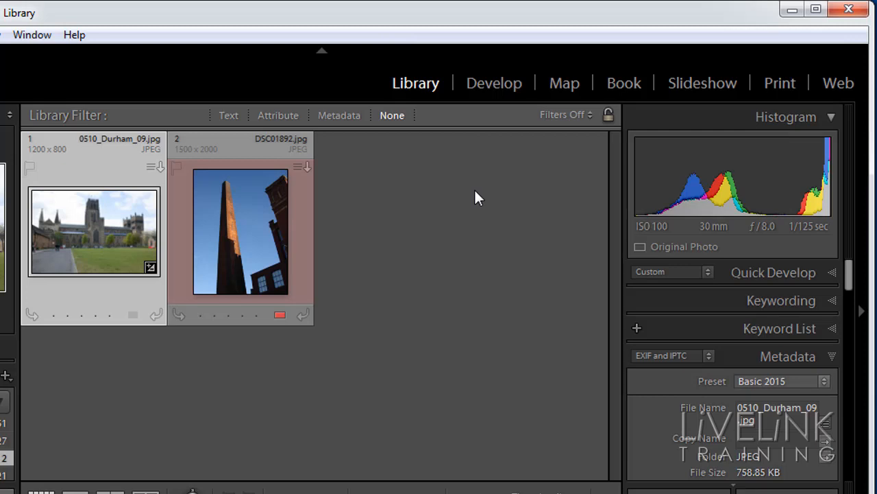
Step: Cycle the Durham photo's Loupe view overlay through off, Info 1 and Info 2, and reopen the Library View Options
key("e")
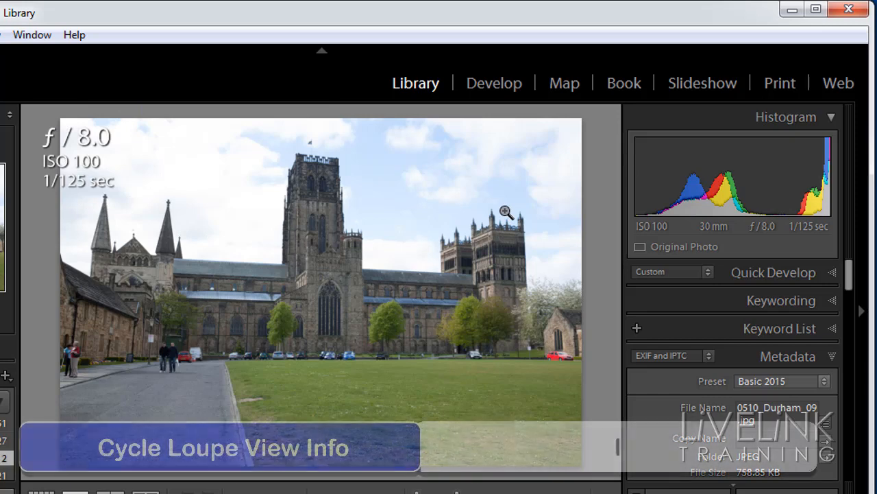
key("i")
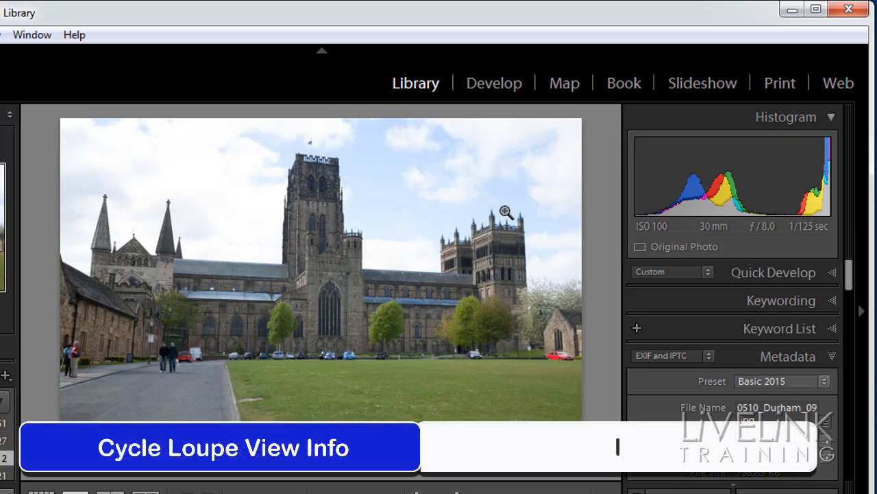
key("i")
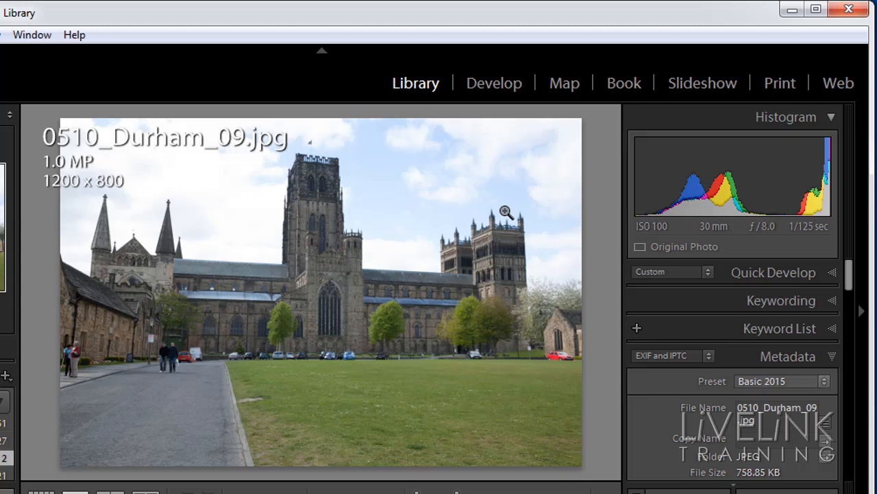
key("i")
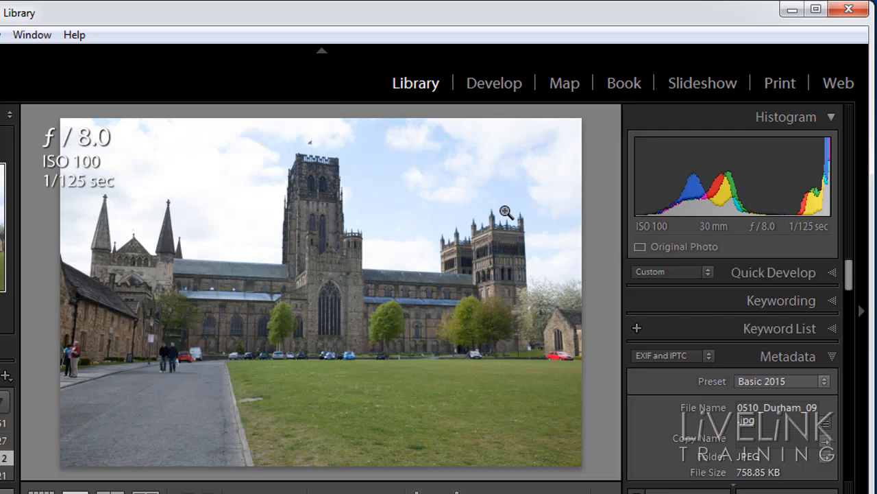
key("ctrl+j")
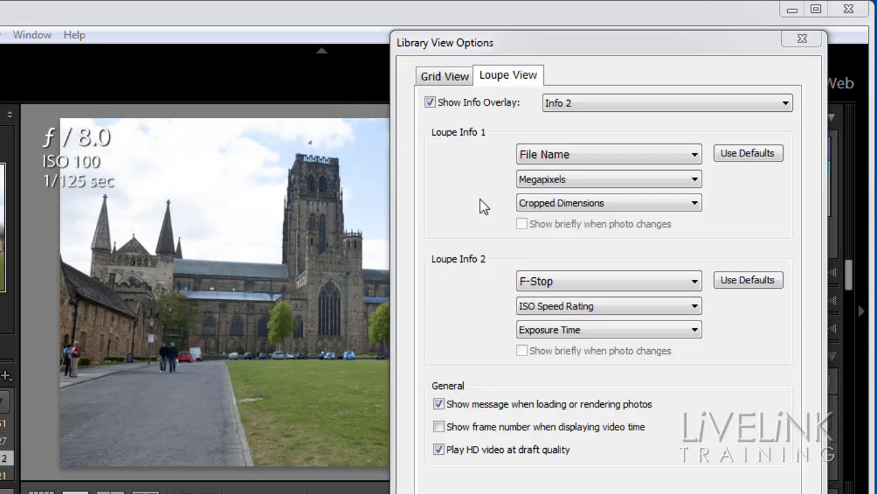